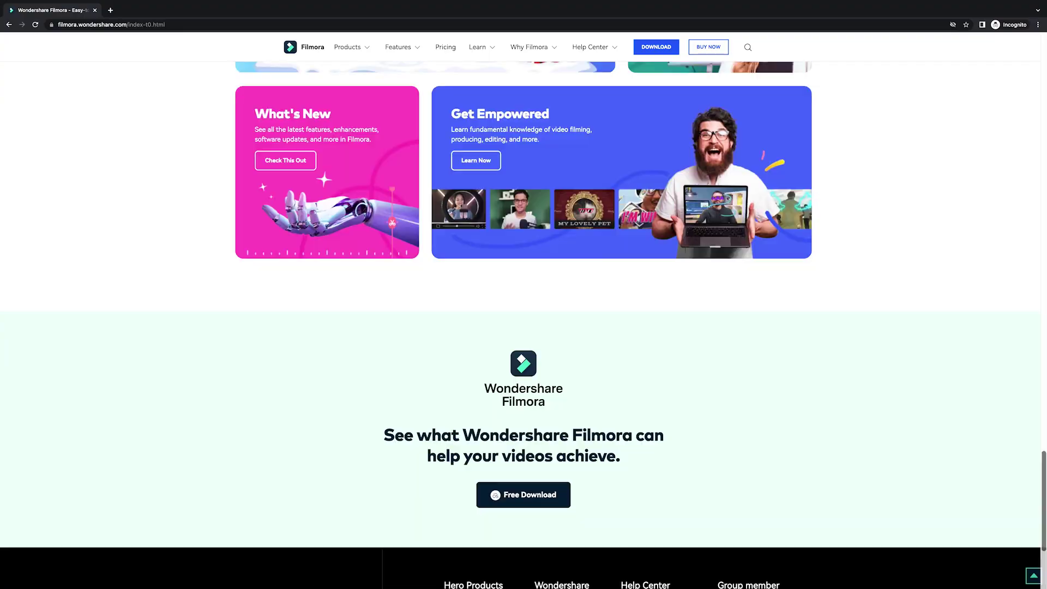
# Place 3D Bling Title 02 on track 3 at the start of the karaoke footage and preview it
pyautogui.scroll(15, 524, 327)
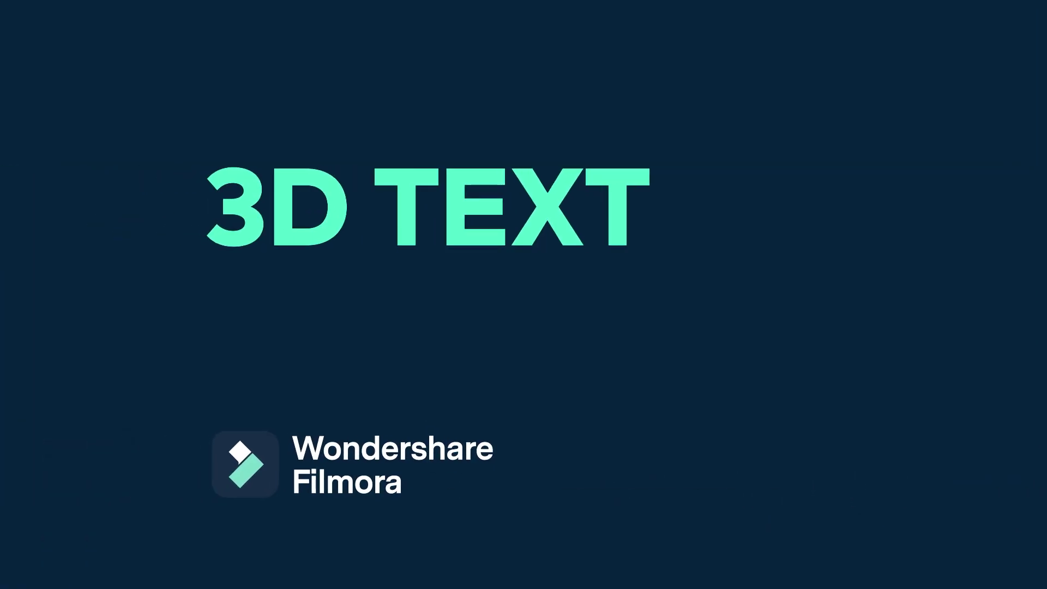
pyautogui.moveTo(201, 420); pyautogui.dragTo(50, 468)
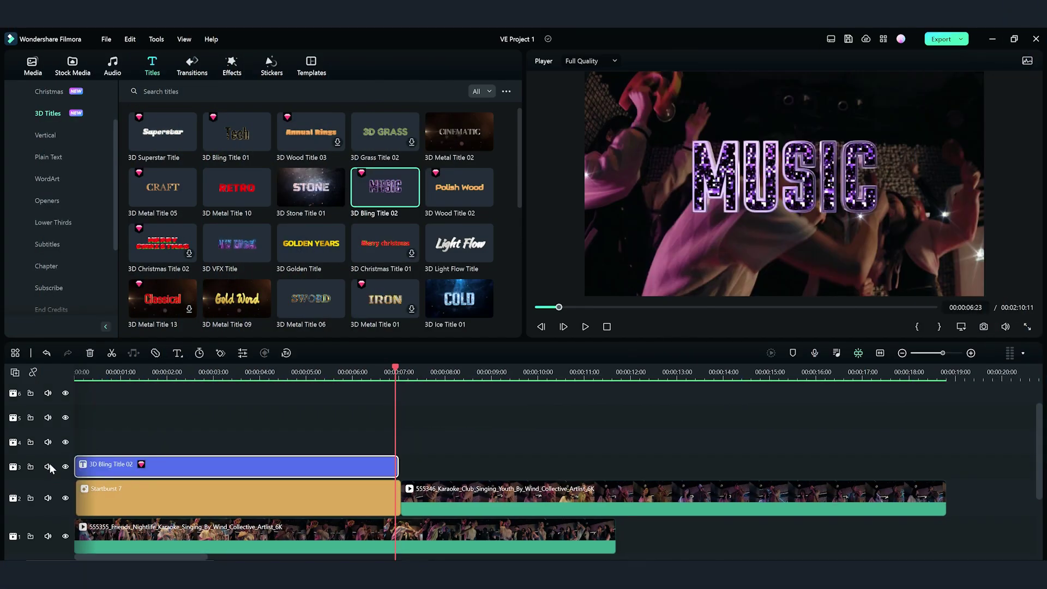
pyautogui.click(71, 372)
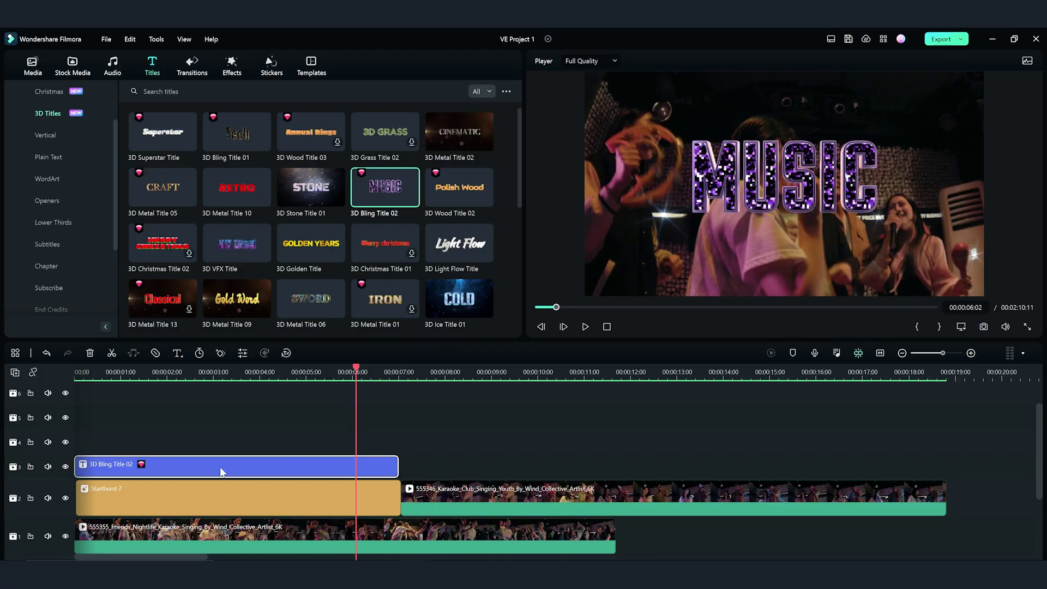
# Change the title text to KARAOKE NIGHT in Vampiro One at size 80
pyautogui.doubleClick(221, 469)
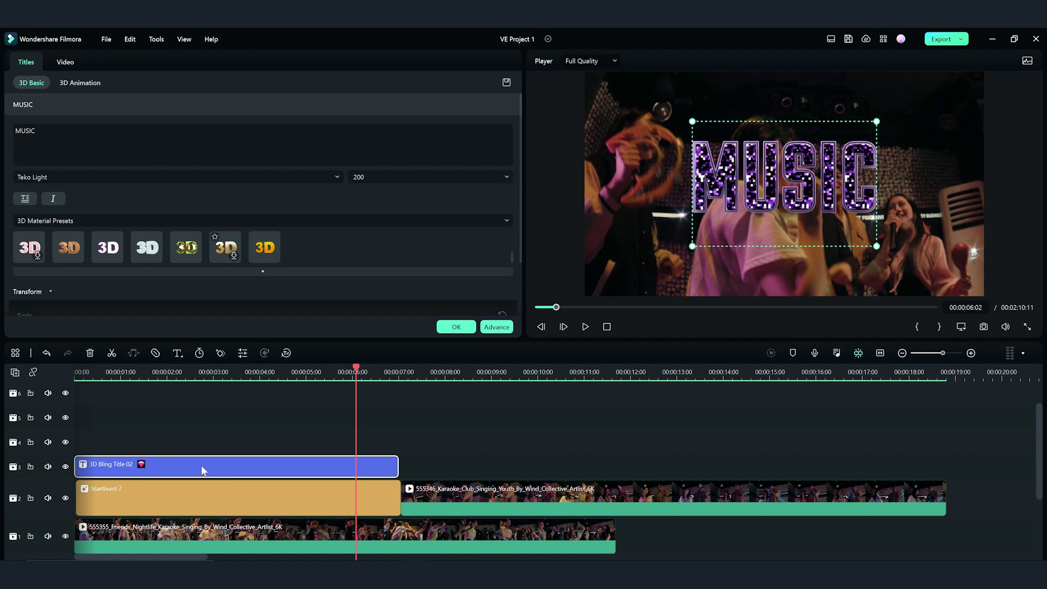
pyautogui.click(36, 131)
pyautogui.moveTo(36, 131); pyautogui.dragTo(2, 131)
pyautogui.write('KARAO')
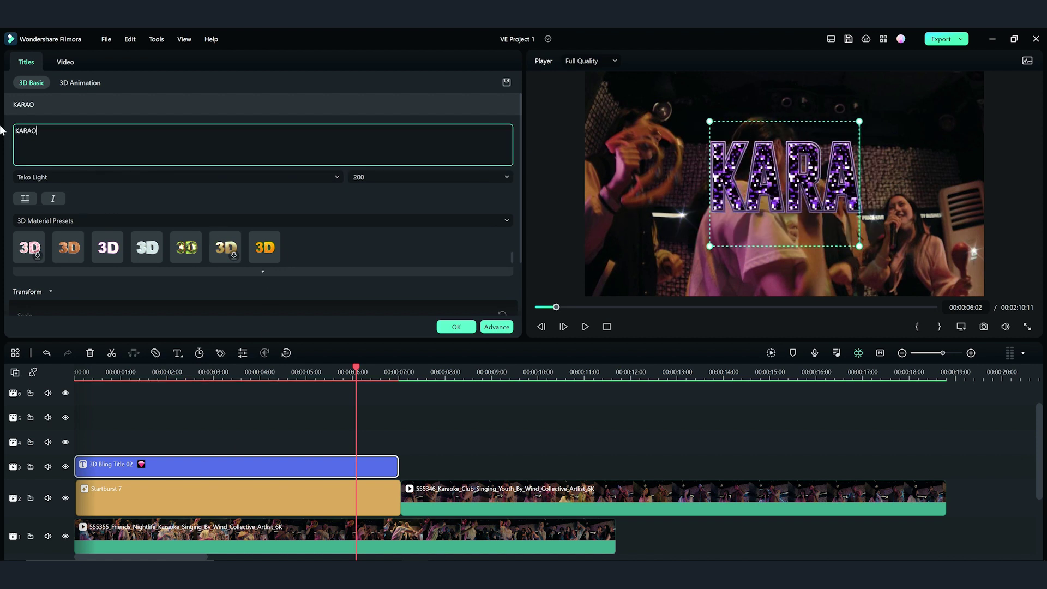
pyautogui.write('KE NIGHT')
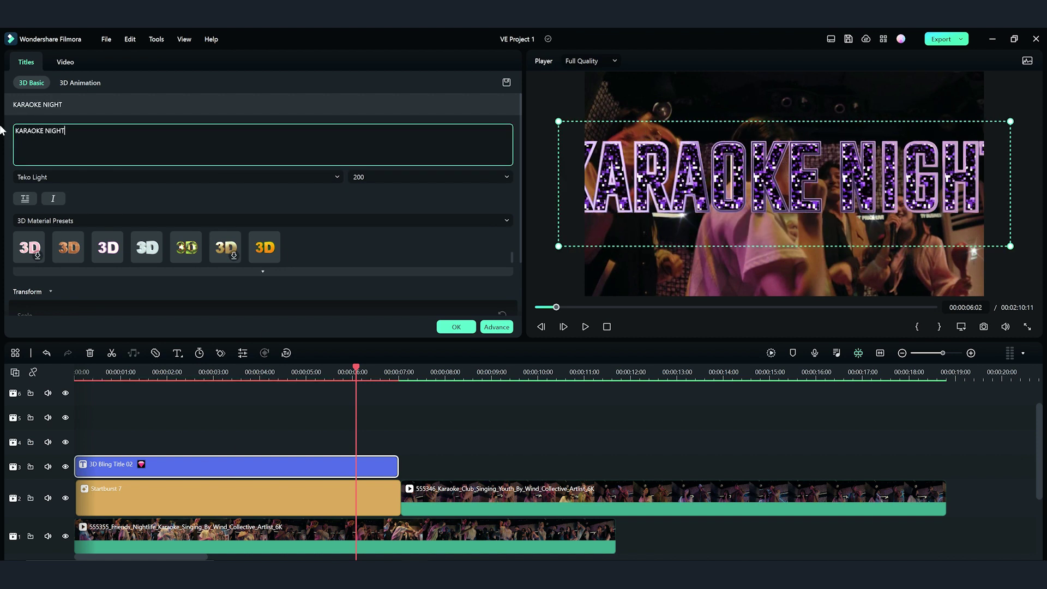
pyautogui.click(336, 176)
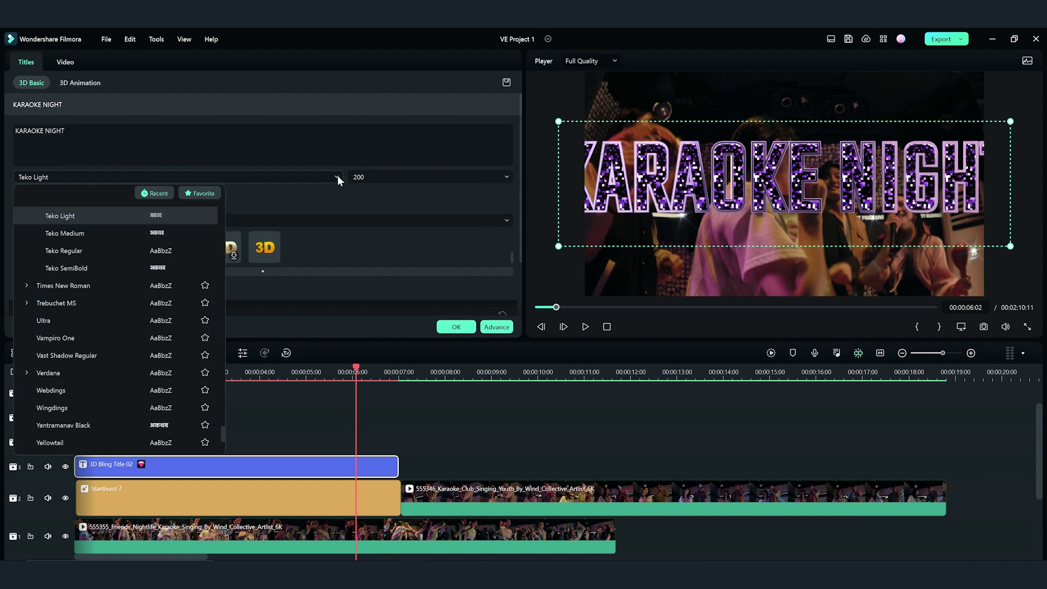
pyautogui.click(103, 339)
pyautogui.click(371, 177)
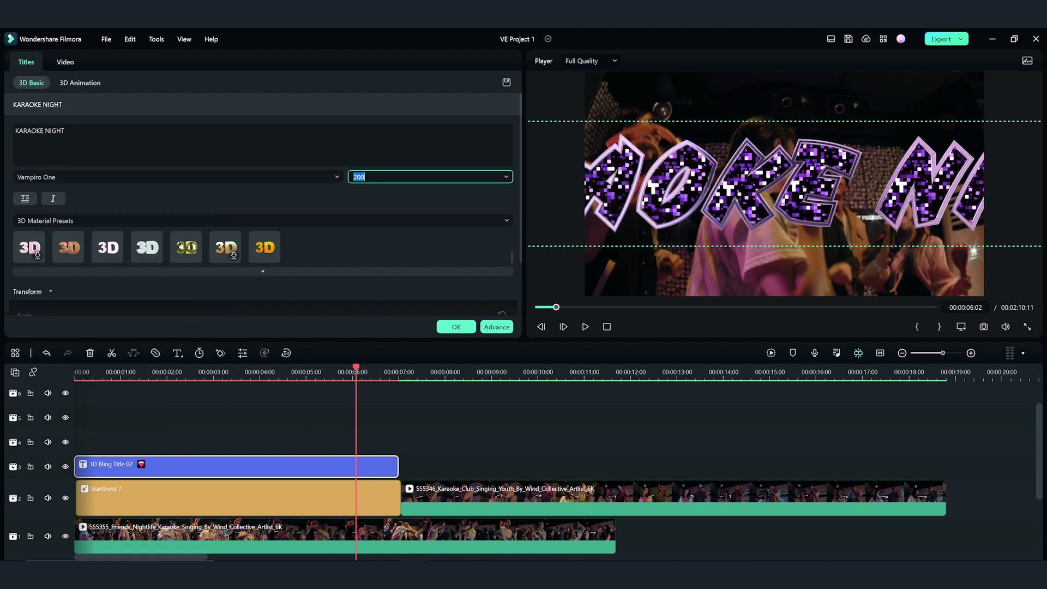
pyautogui.write('80')
pyautogui.press('Return')
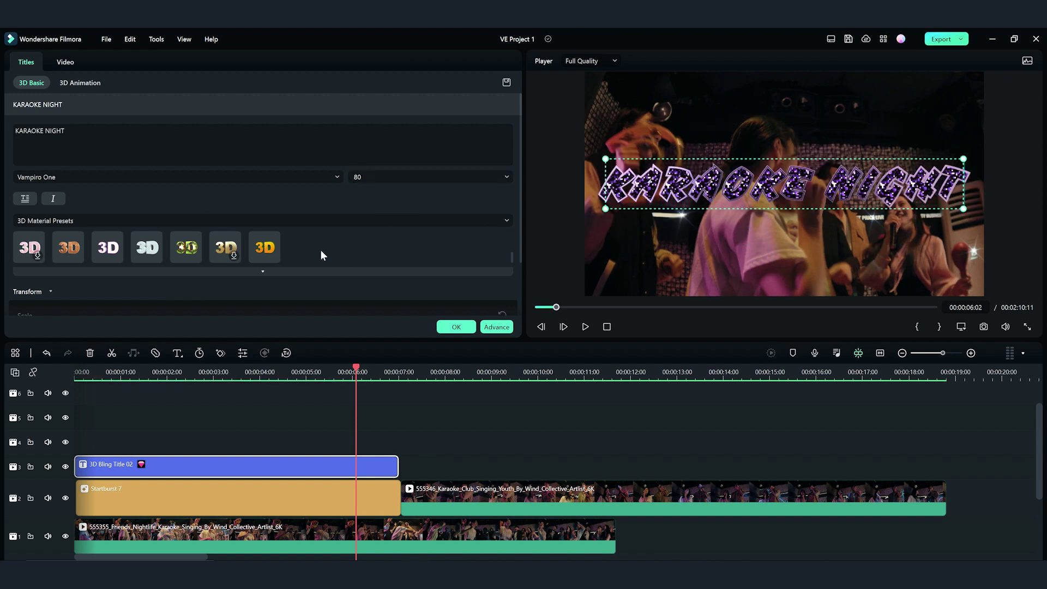
# Apply a bronze 3D Material Preset to the KARAOKE NIGHT title
pyautogui.click(186, 247)
pyautogui.click(264, 247)
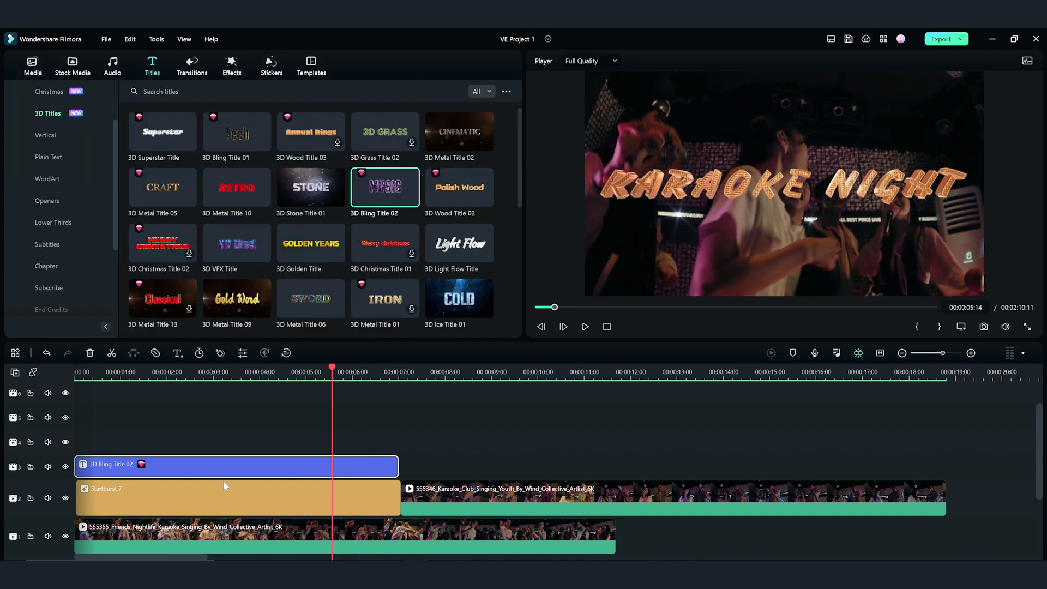
pyautogui.doubleClick(224, 479)
pyautogui.click(494, 327)
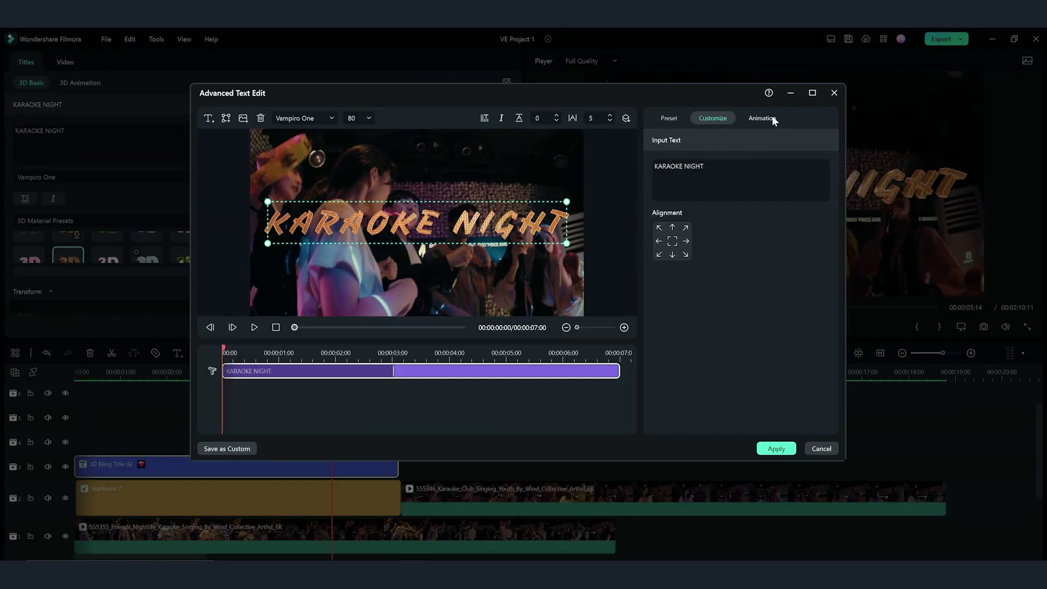
# Give KARAOKE NIGHT a Character Shuffle In entrance animation and adjust its duration
pyautogui.click(774, 119)
pyautogui.click(734, 244)
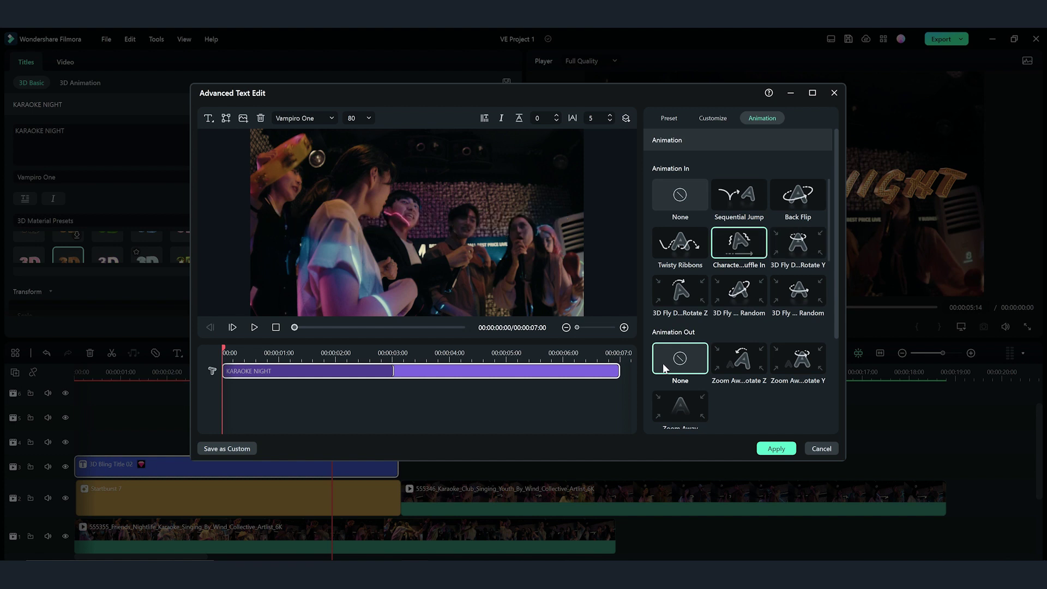
pyautogui.moveTo(392, 370); pyautogui.dragTo(337, 371)
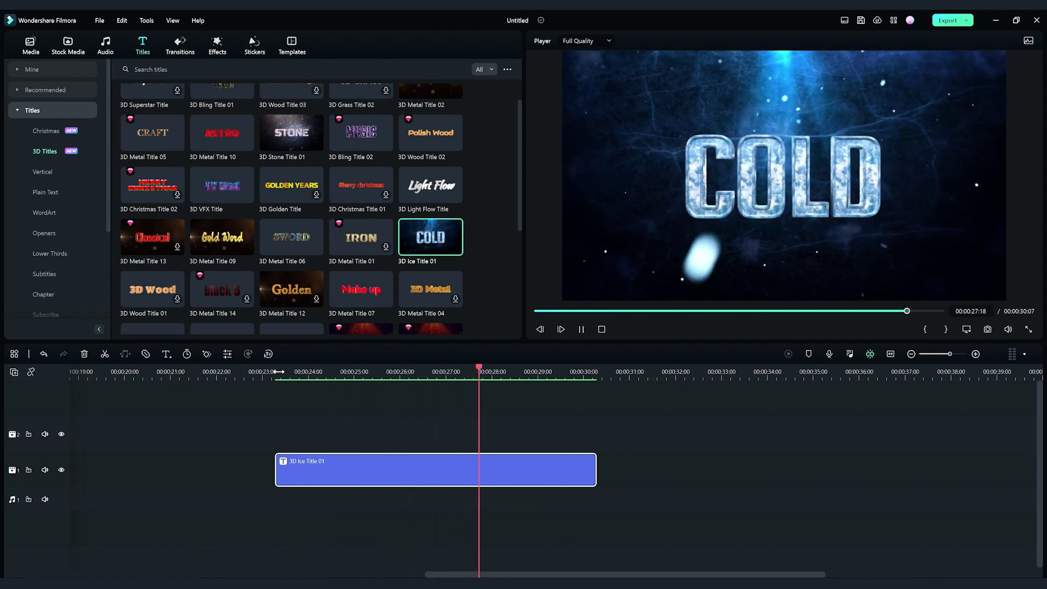
# Scale the COLD title's Video Layer 1 to 205.6%, rotate it 28°, and render a preview
pyautogui.press('space')
pyautogui.doubleClick(361, 469)
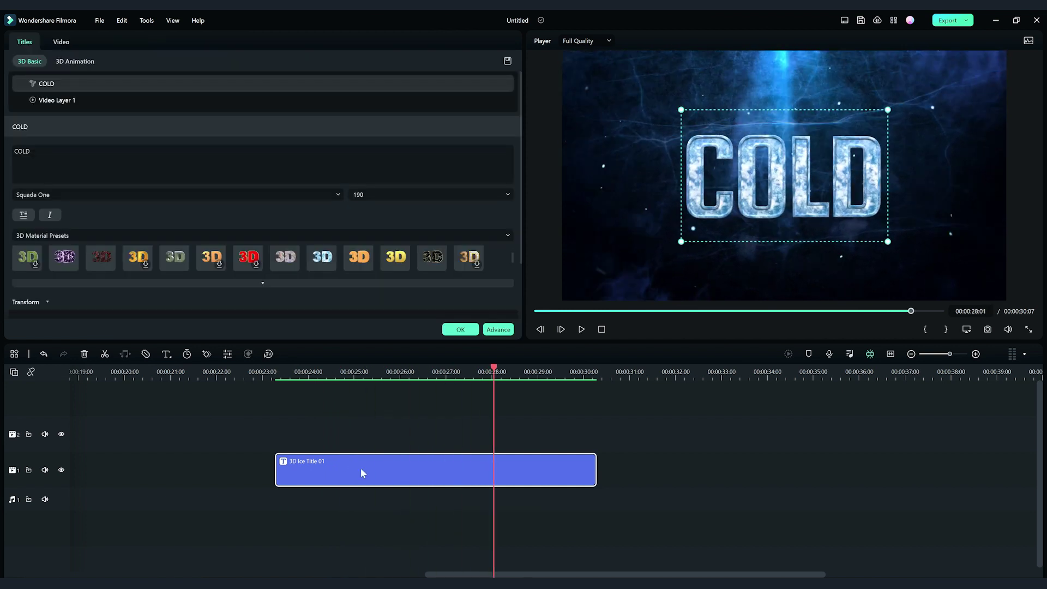
pyautogui.click(83, 98)
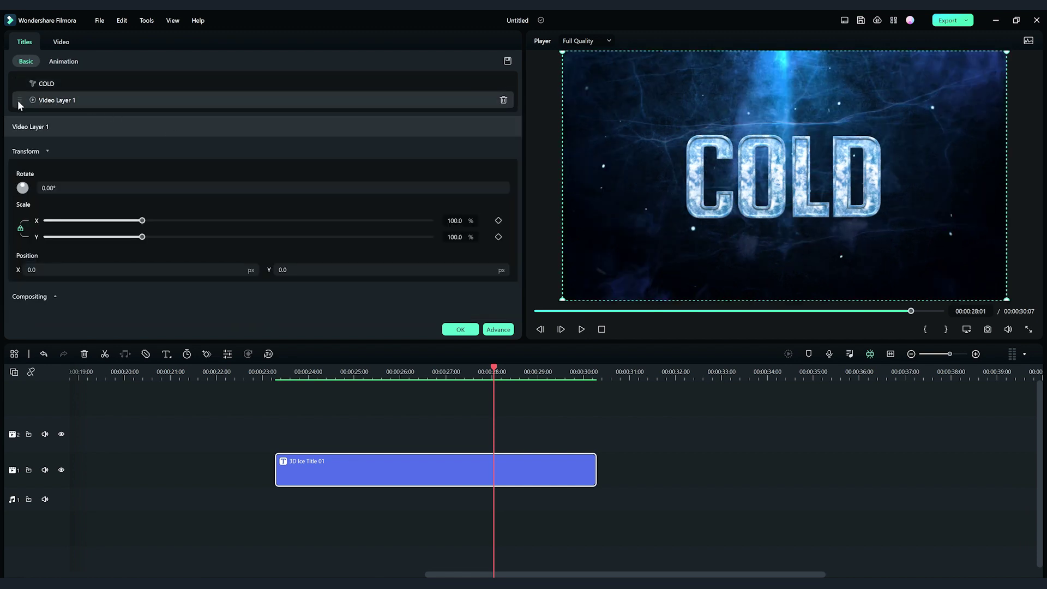
pyautogui.moveTo(143, 224); pyautogui.dragTo(171, 220)
pyautogui.moveTo(22, 188); pyautogui.dragTo(24, 207)
pyautogui.moveTo(170, 220); pyautogui.dragTo(243, 220)
pyautogui.click(291, 374)
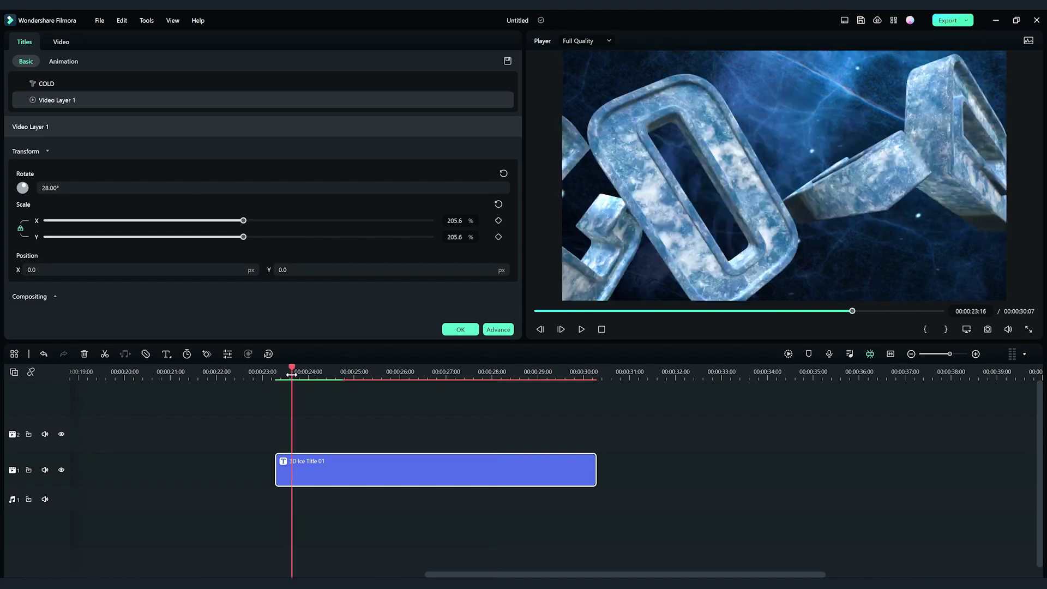
pyautogui.press('Return')
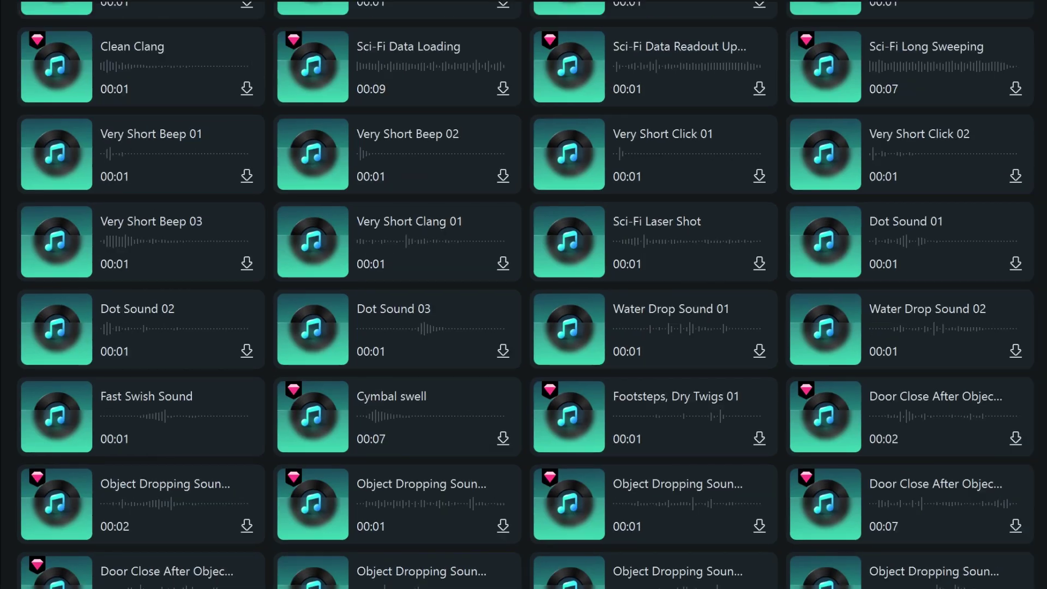
# Scroll through the audio library's sound effects
pyautogui.scroll(-20, 524, 294)
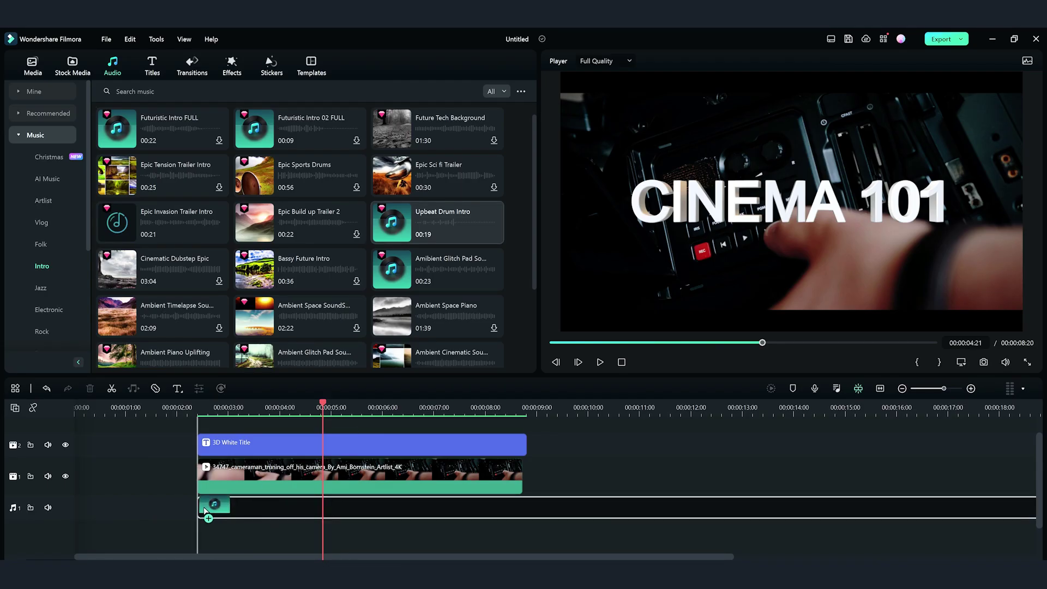
# Trim the end of the Upbeat Drum Intro music clip under CINEMA 101
pyautogui.scroll(-2, 678, 399)
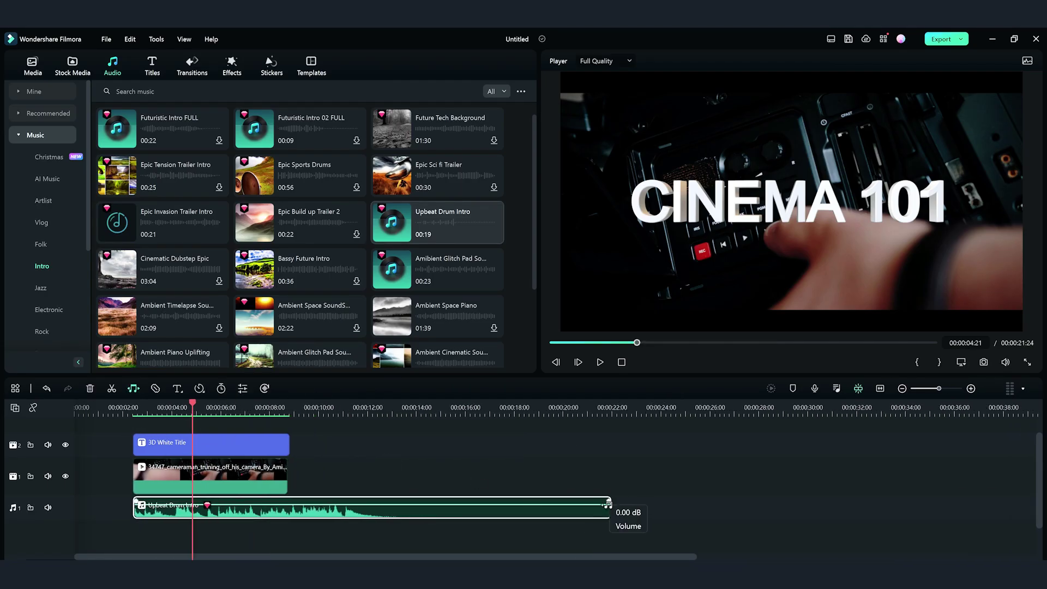
pyautogui.moveTo(376, 506); pyautogui.dragTo(379, 506)
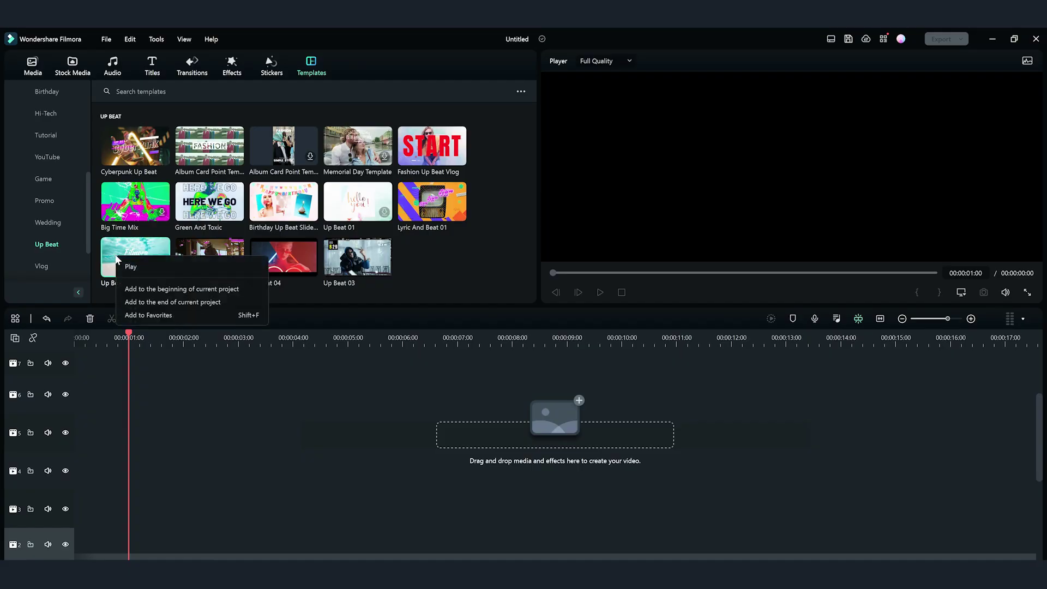
# Apply the Up Beat 05 template and review its Travel Chic Title 1 text
pyautogui.click(140, 289)
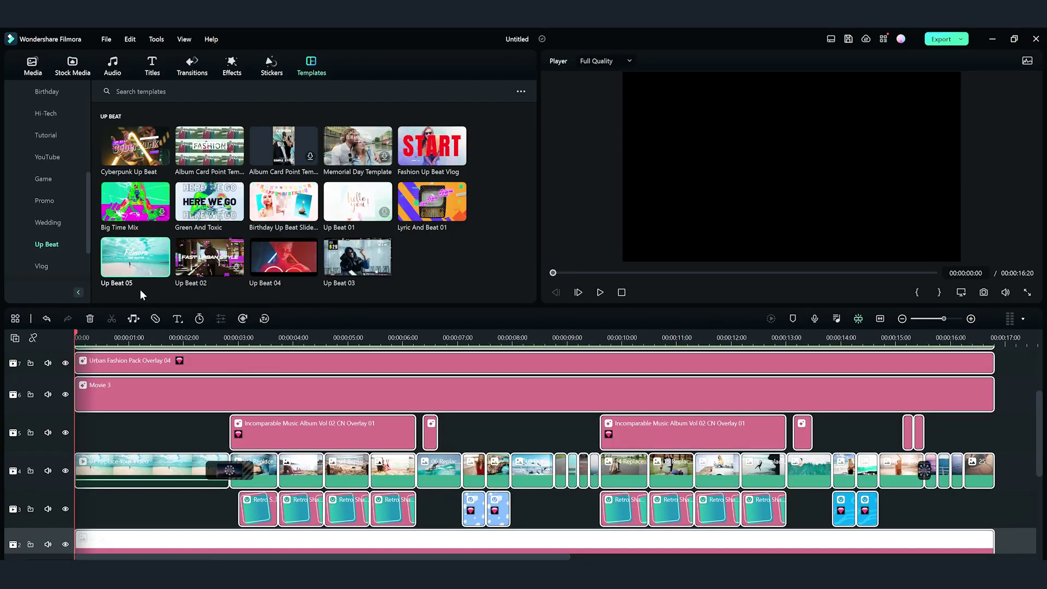
pyautogui.scroll(-3, 1036, 454)
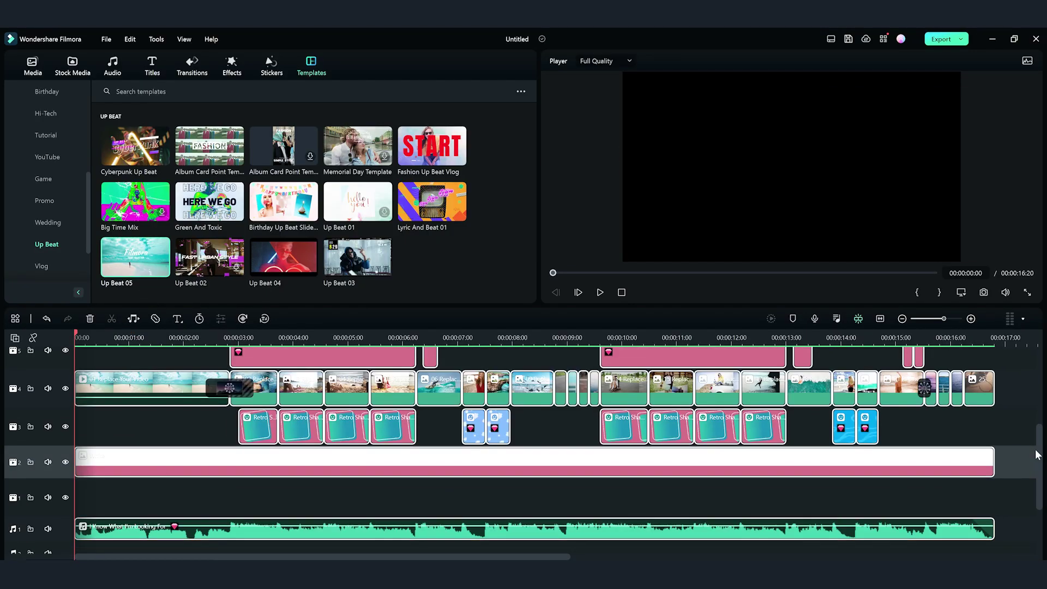
pyautogui.scroll(3, 1036, 455)
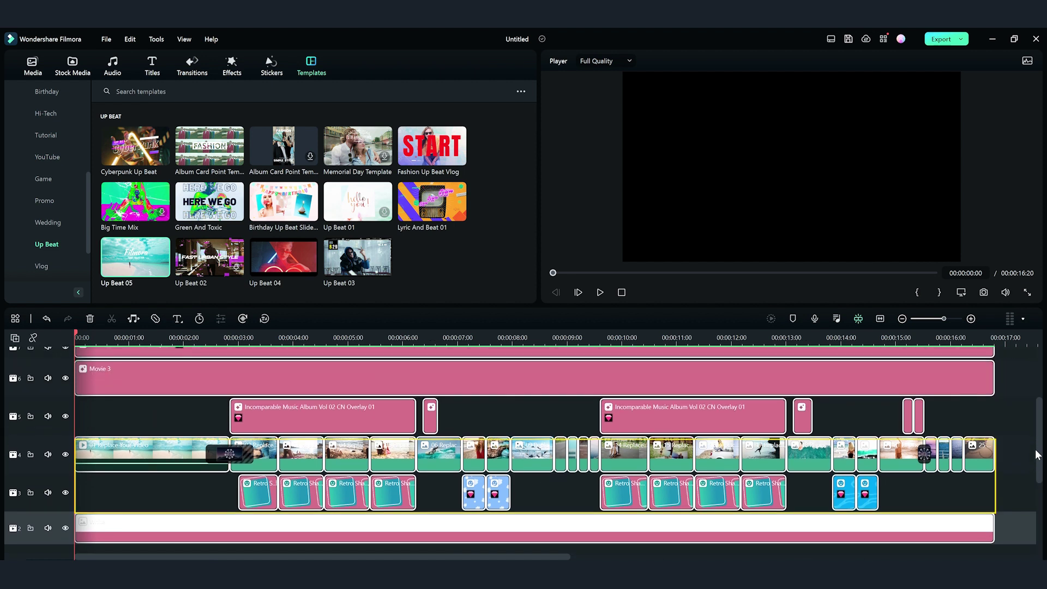
pyautogui.scroll(4, 1037, 455)
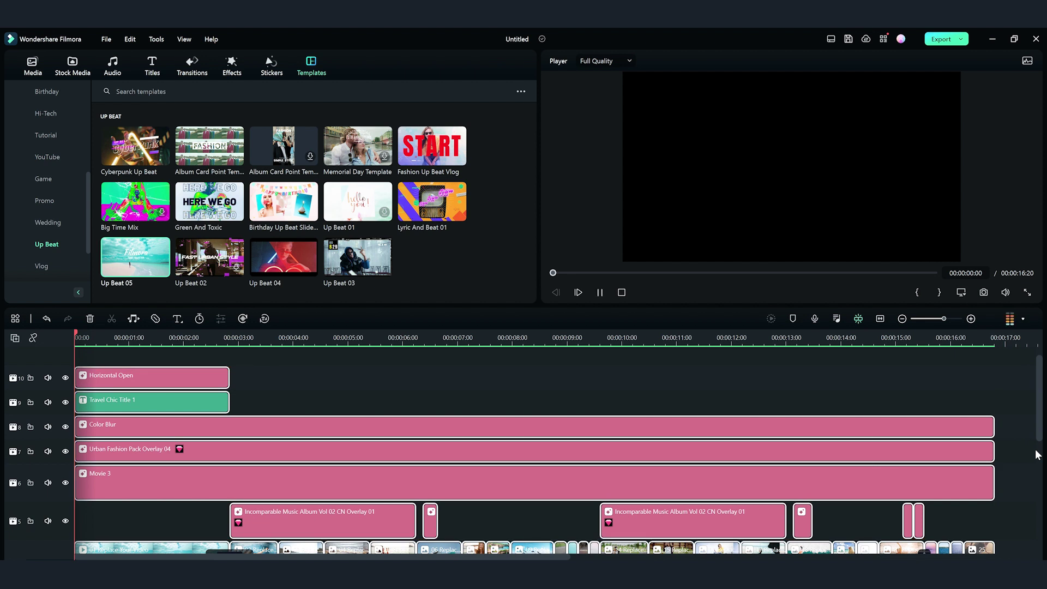
pyautogui.doubleClick(145, 402)
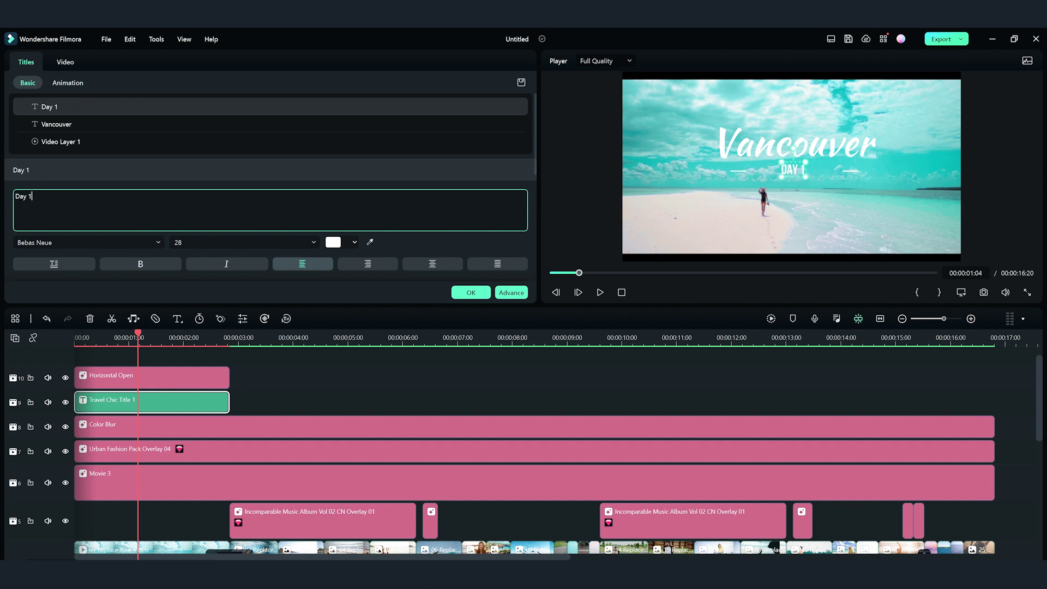
pyautogui.click(471, 292)
# Replace the first video placeholder with IMG_8136 and play the template
pyautogui.scroll(-5, 165, 426)
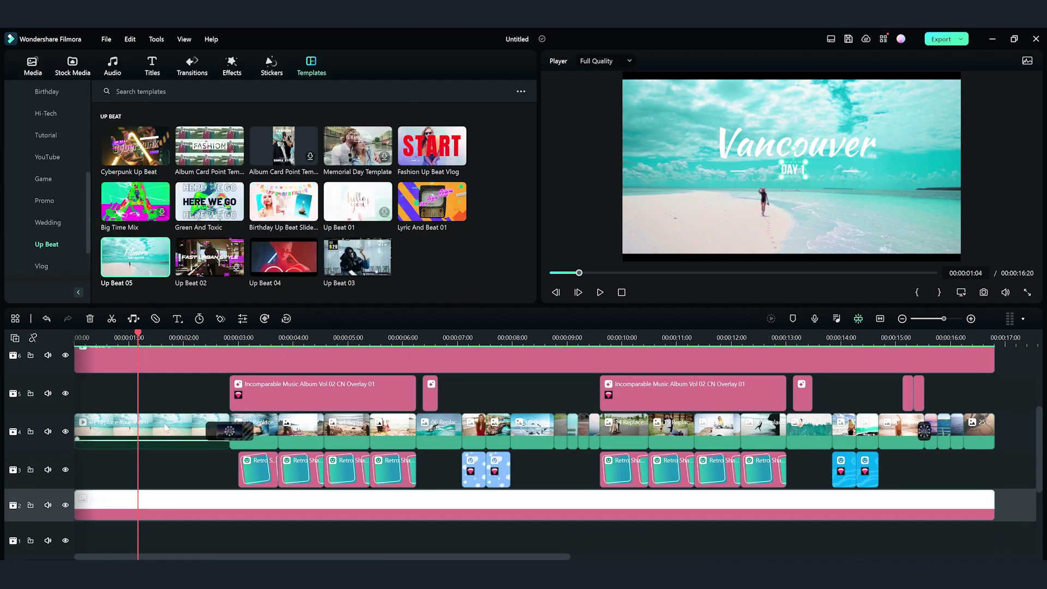
pyautogui.click(33, 65)
pyautogui.moveTo(209, 141); pyautogui.dragTo(125, 428)
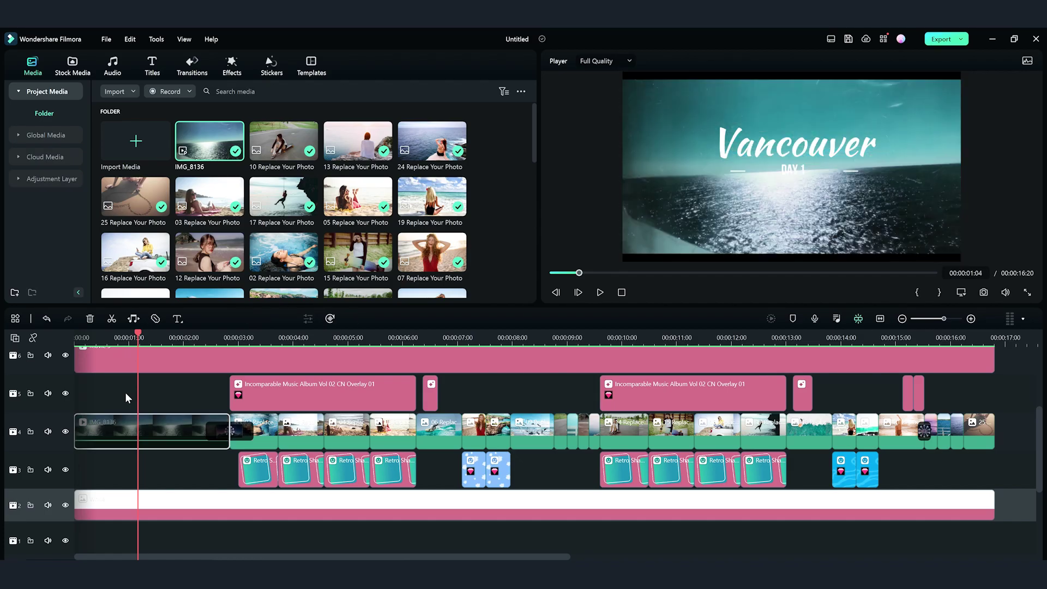
pyautogui.press('space')
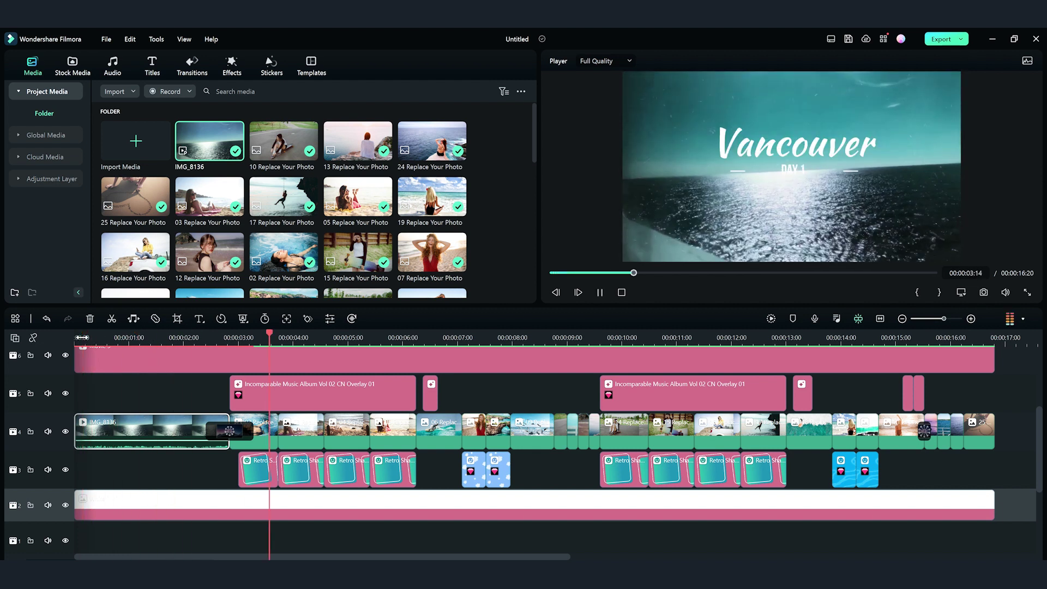